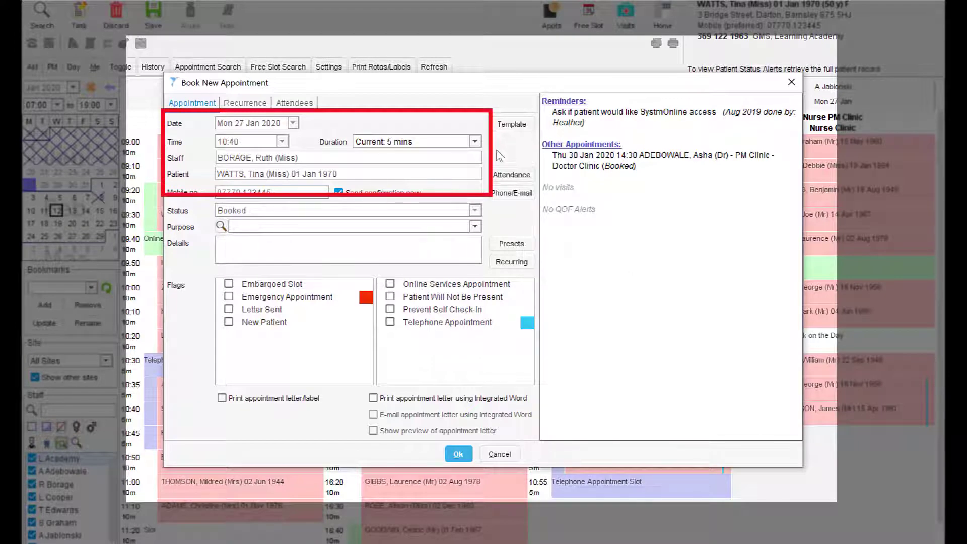
Step: Set the 10:40 appointment's duration to +1 Slot: 10 mins and turn off sending a confirmation now
{"action": "left_click", "coordinate": [474, 141]}
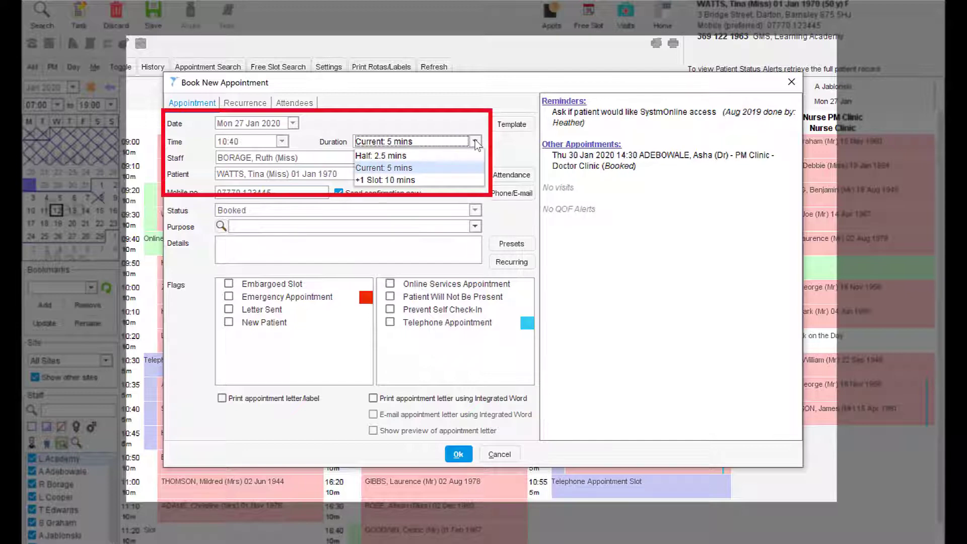
{"action": "left_click", "coordinate": [476, 176]}
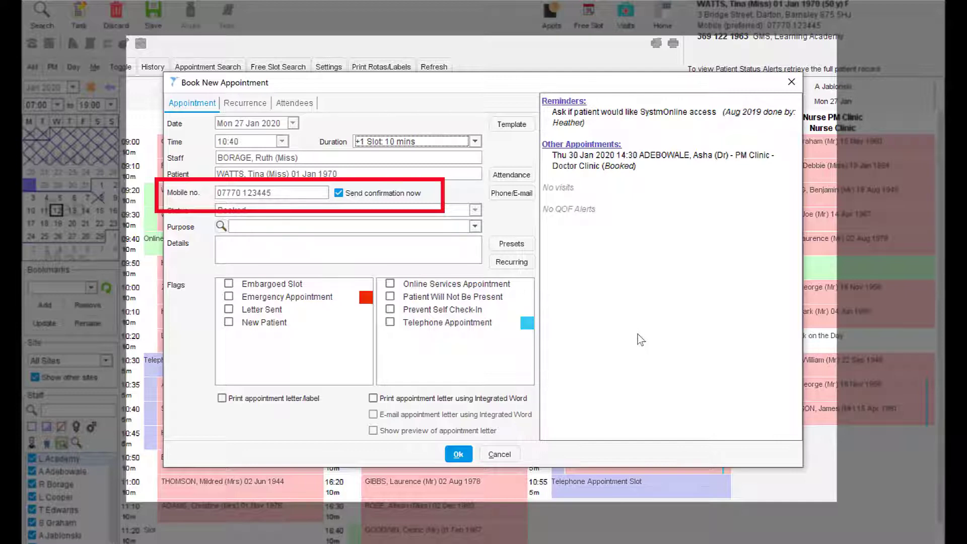
{"action": "left_click", "coordinate": [343, 194]}
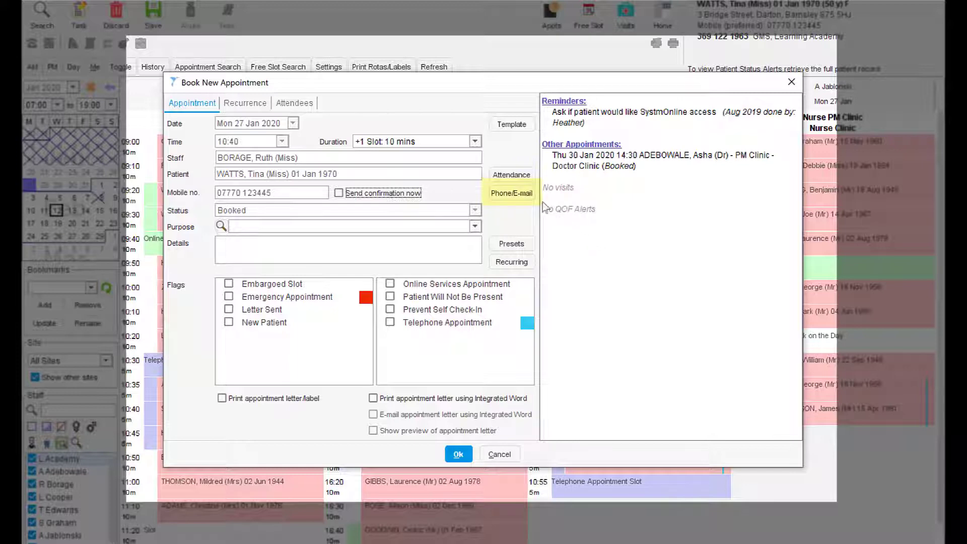
Step: Correct the last two digits of the patient's mobile number in their telephone and email details
{"action": "left_click", "coordinate": [517, 199]}
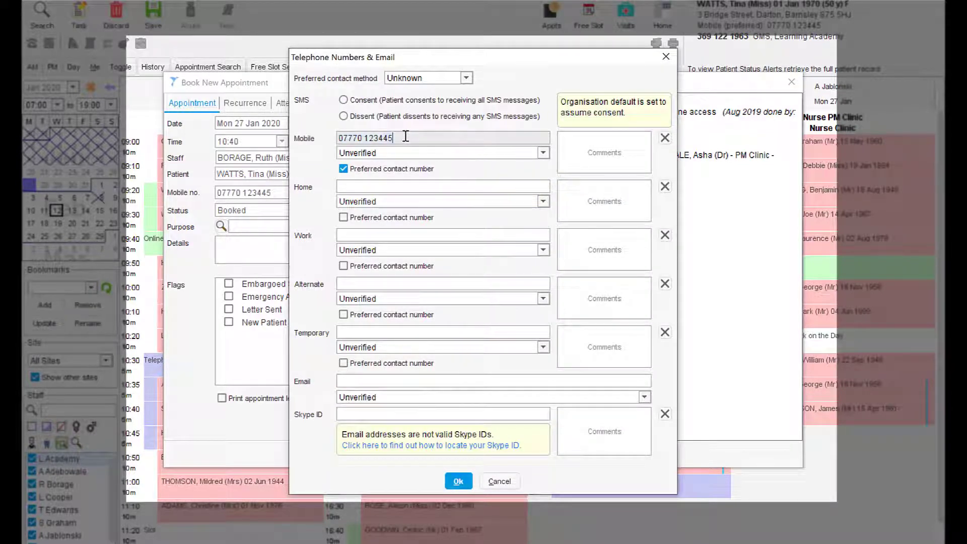
{"action": "key", "text": "BackSpace"}
{"action": "key", "text": "BackSpace"}
{"action": "type", "text": "56"}
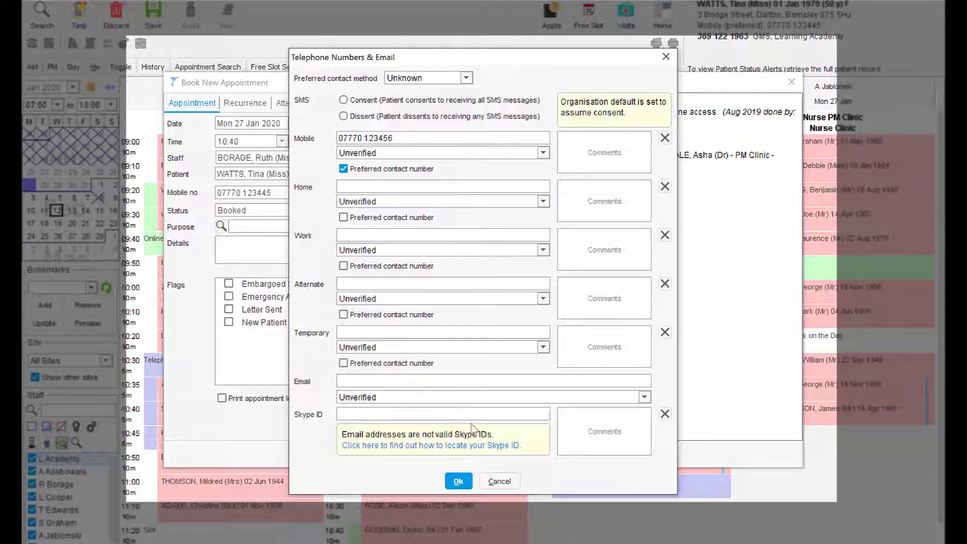
{"action": "left_click", "coordinate": [458, 481]}
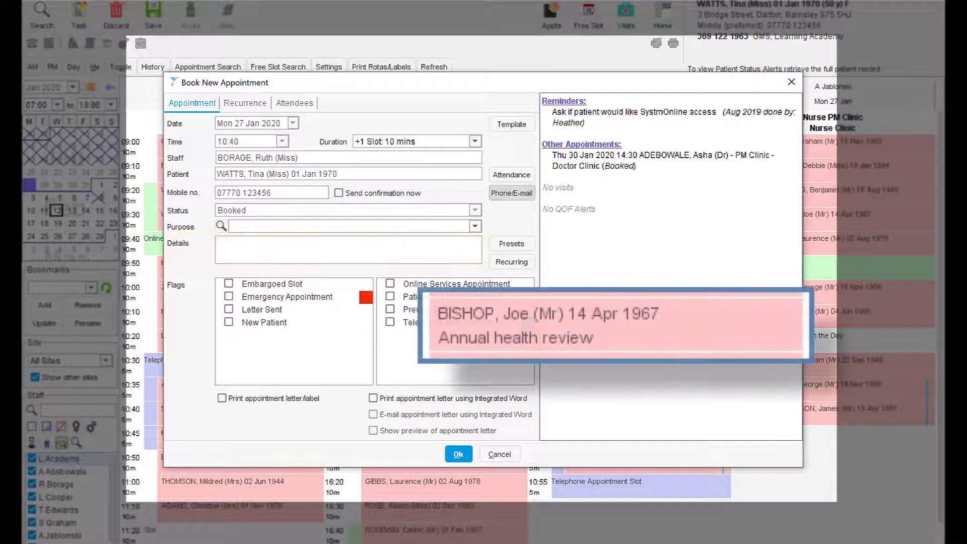
Step: Enter "follow up and test results discussion" as the appointment details
{"action": "left_click", "coordinate": [406, 249]}
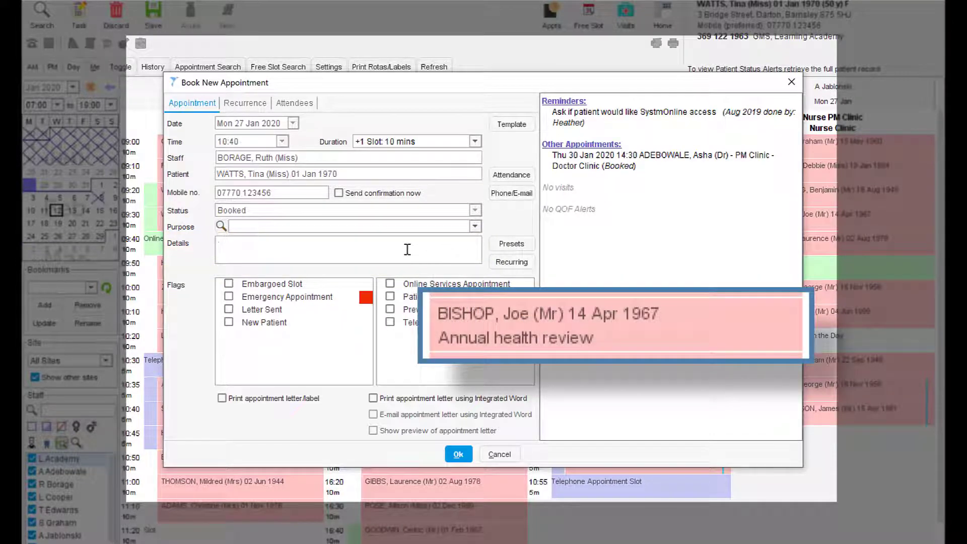
{"action": "type", "text": "follow u"}
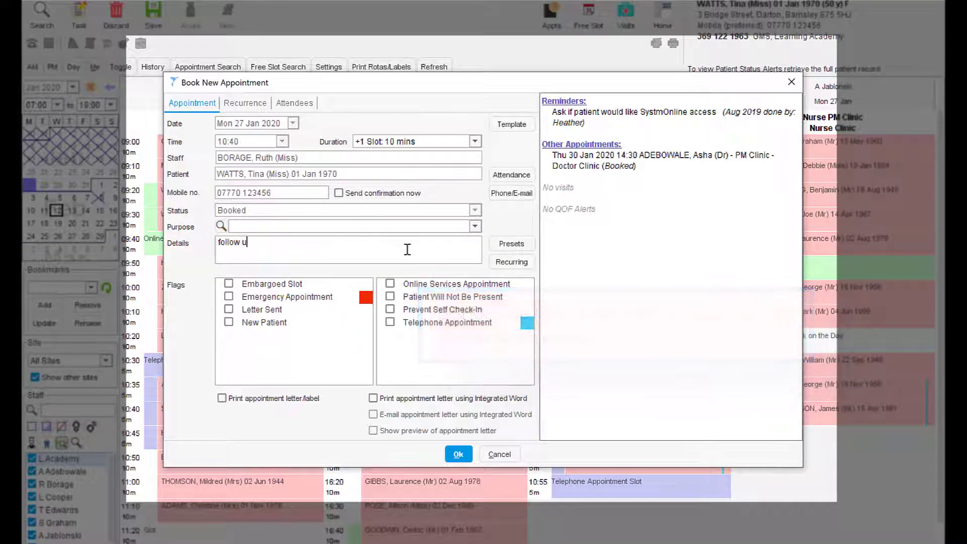
{"action": "type", "text": "p and"}
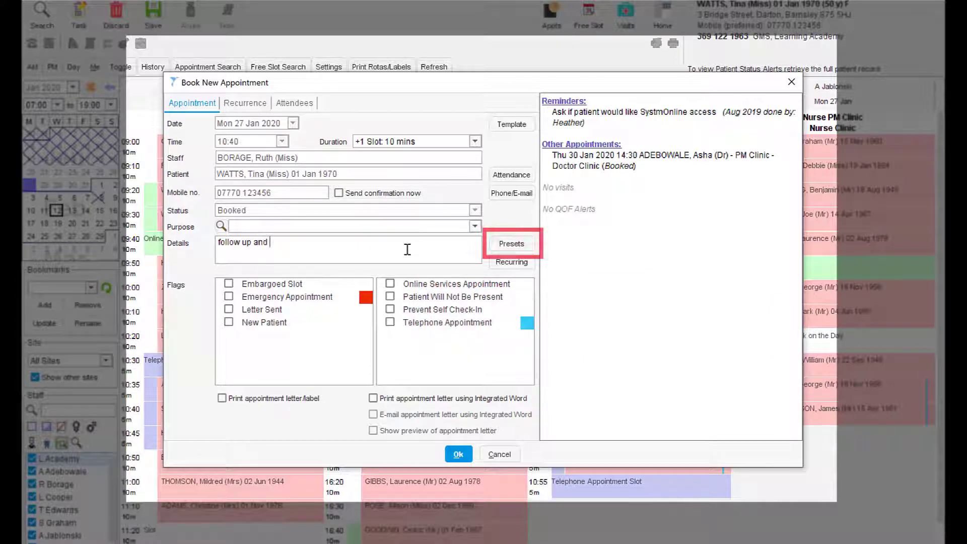
{"action": "type", "text": " test r"}
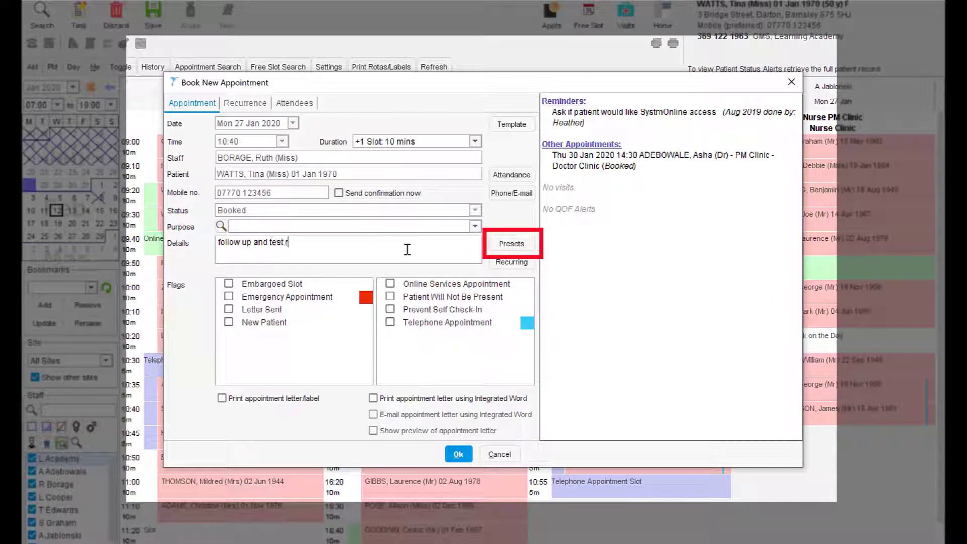
{"action": "type", "text": "es"}
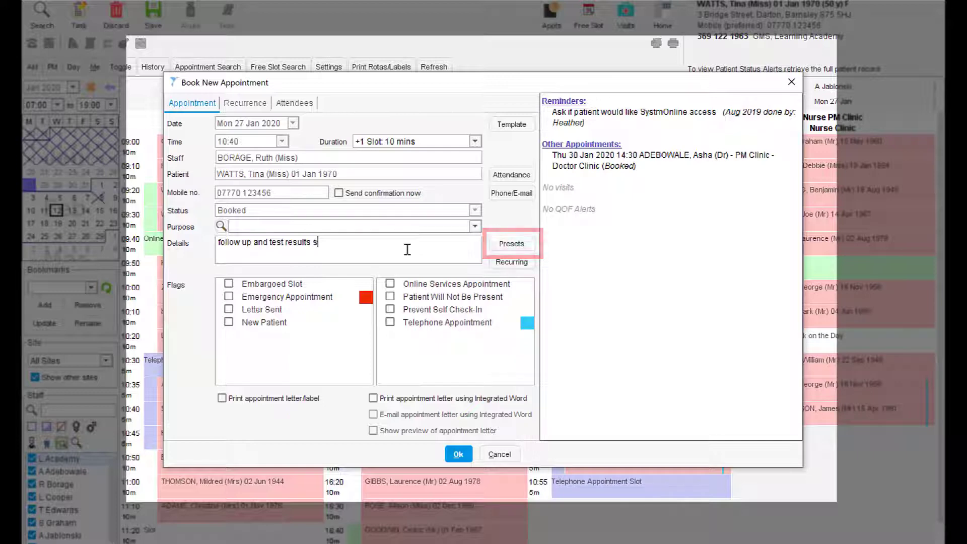
{"action": "type", "text": "ults discussions"}
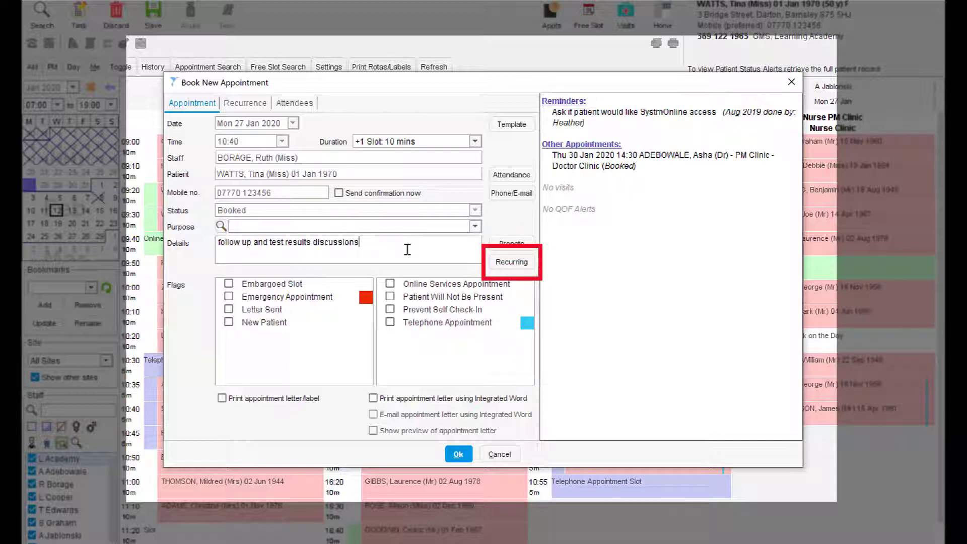
{"action": "key", "text": "BackSpace"}
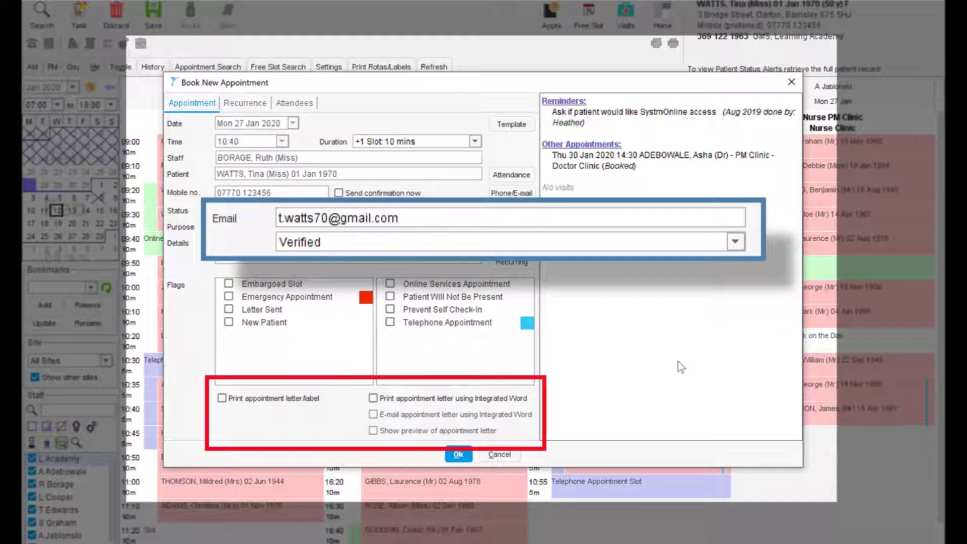
Step: Book the 10:40 appointment without printing an appointment letter or label
{"action": "left_click", "coordinate": [222, 398]}
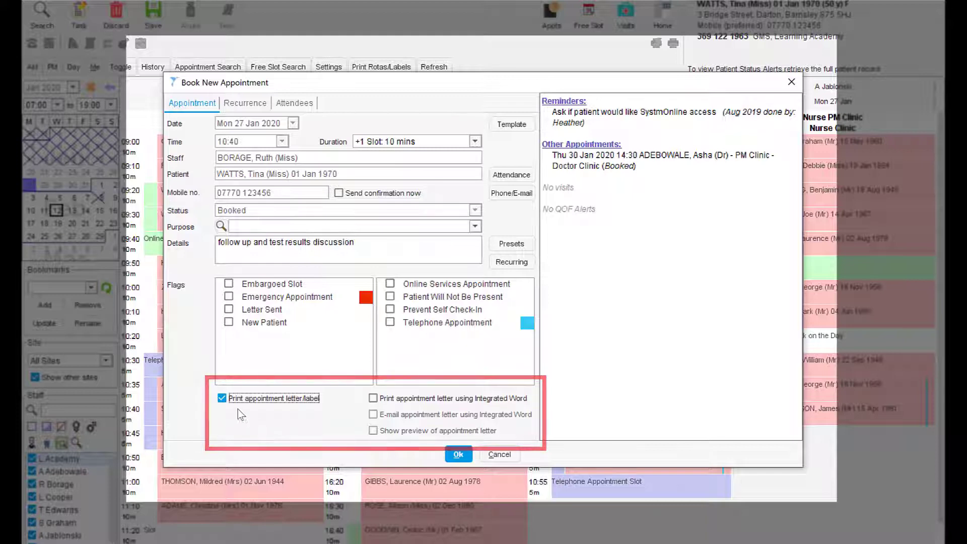
{"action": "left_click", "coordinate": [222, 399]}
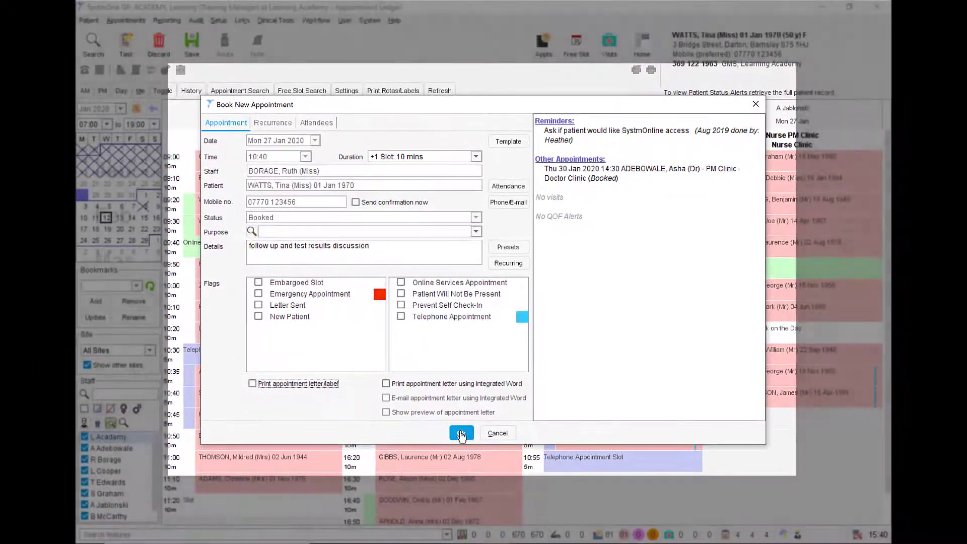
{"action": "left_click", "coordinate": [461, 434]}
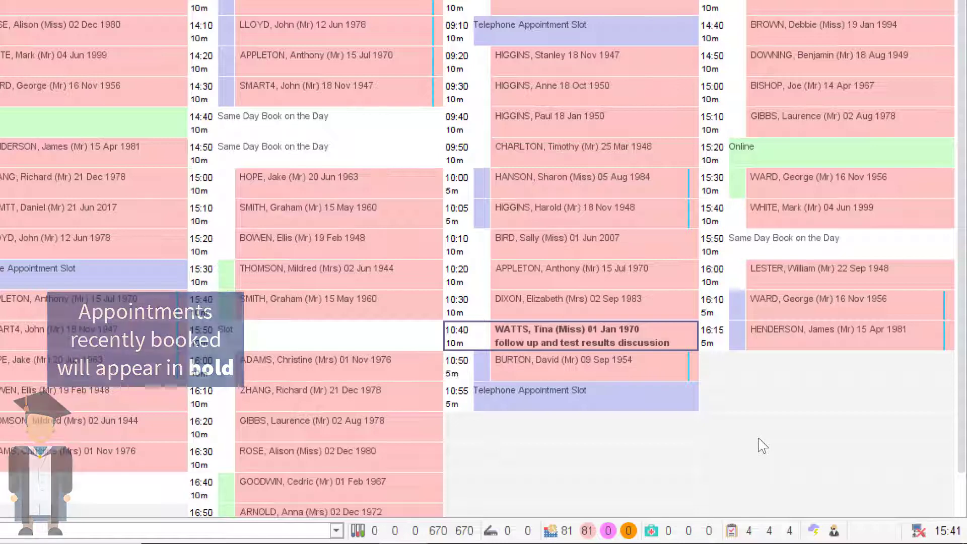
{"action": "mouse_move", "coordinate": [609, 335]}
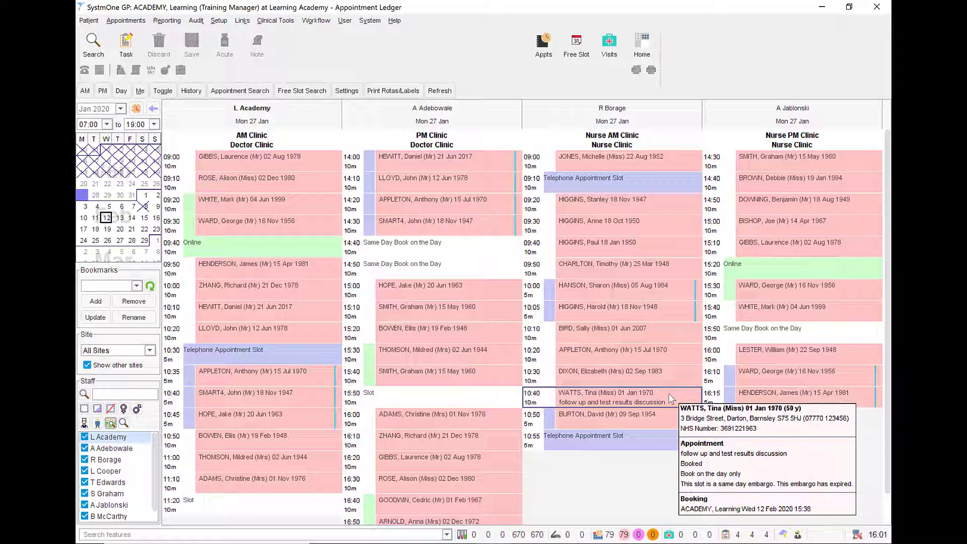
Step: Start a new booking in the 14:40 same-day slot of the PM Doctor Clinic, finding and selecting the patient by partial name
{"action": "right_click", "coordinate": [445, 249]}
{"action": "left_click", "coordinate": [442, 289]}
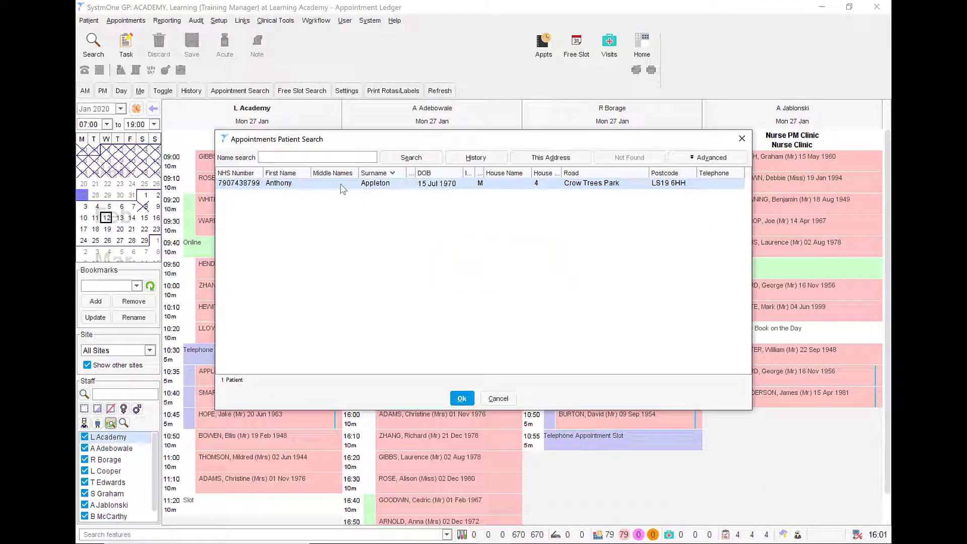
{"action": "type", "text": "wen rah"}
{"action": "key", "text": "Return"}
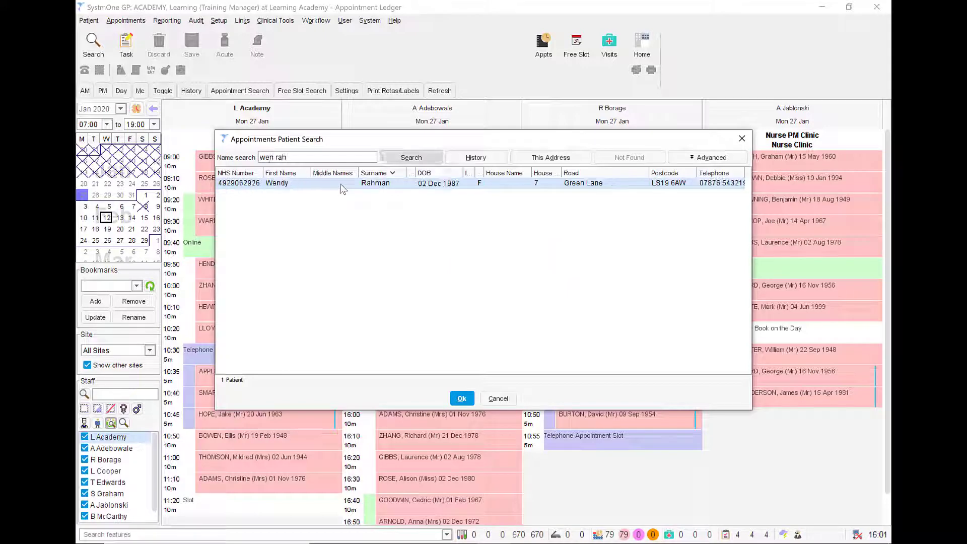
{"action": "double_click", "coordinate": [342, 185]}
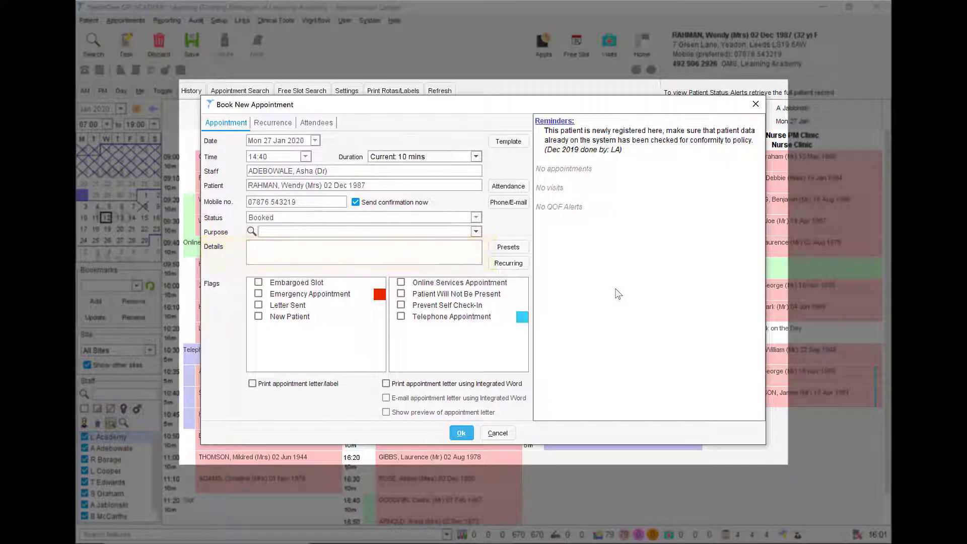
Step: Review the patient's appointment attendance over the last twelve months and in total
{"action": "left_click", "coordinate": [384, 250]}
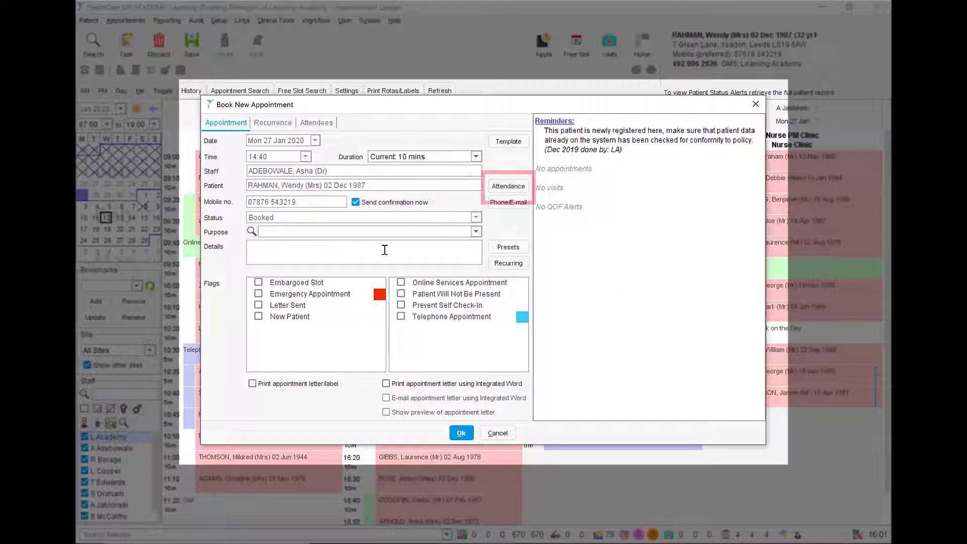
{"action": "left_click", "coordinate": [507, 188]}
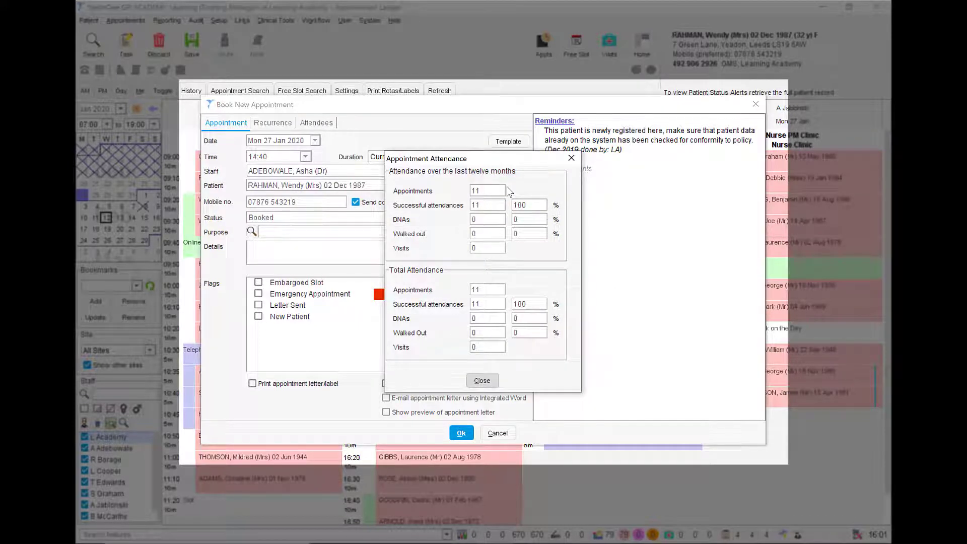
{"action": "left_click", "coordinate": [485, 381]}
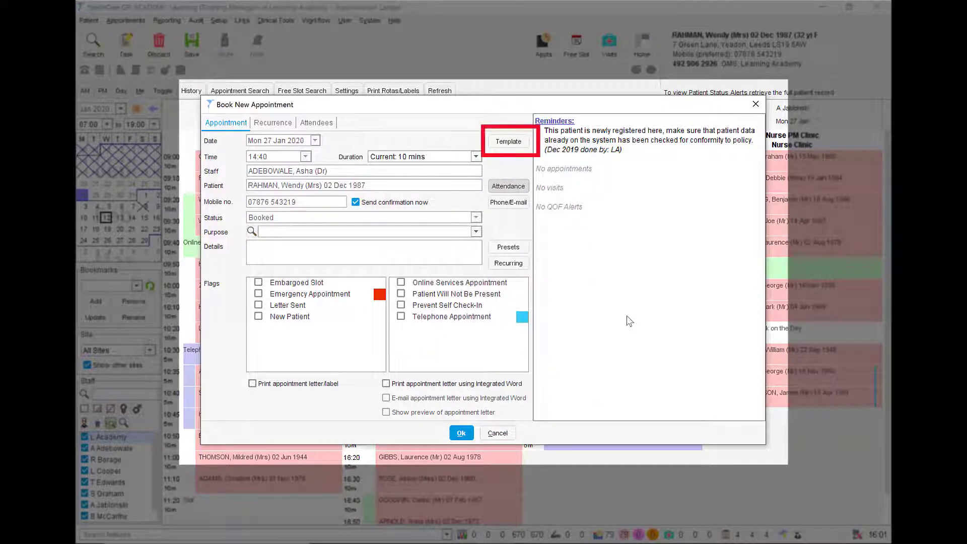
Step: Book the 14:40 appointment using the Medication Review template, without sending a confirmation now
{"action": "left_click", "coordinate": [508, 142]}
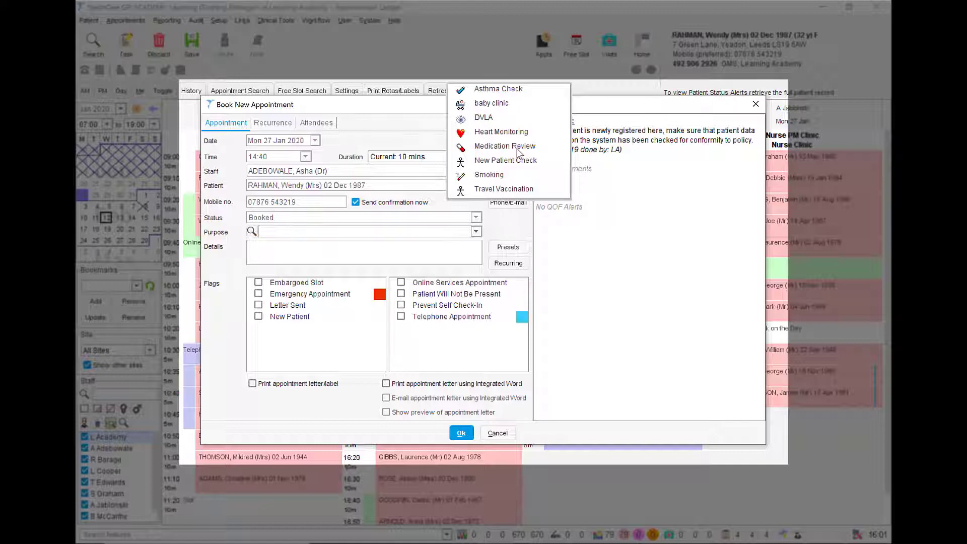
{"action": "left_click", "coordinate": [505, 146]}
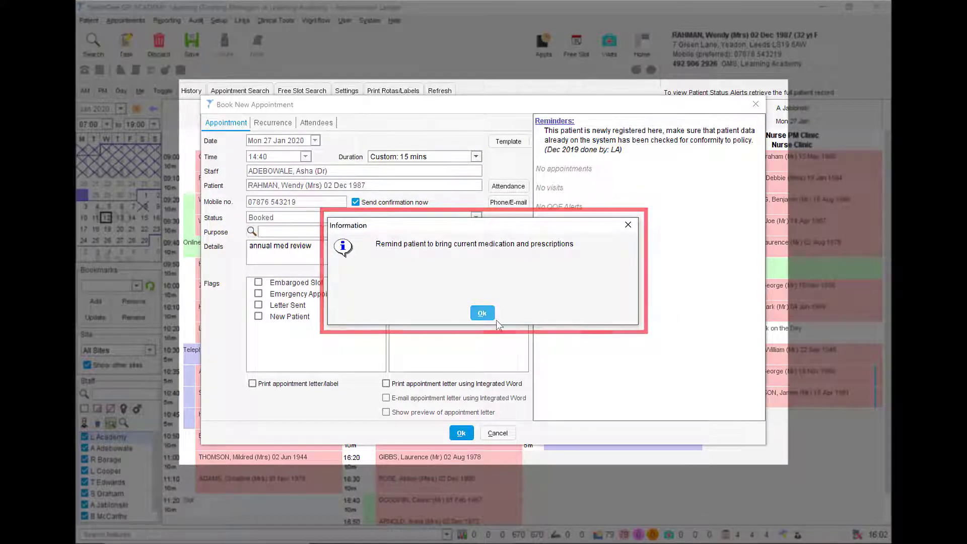
{"action": "left_click", "coordinate": [482, 313]}
{"action": "left_click", "coordinate": [356, 202]}
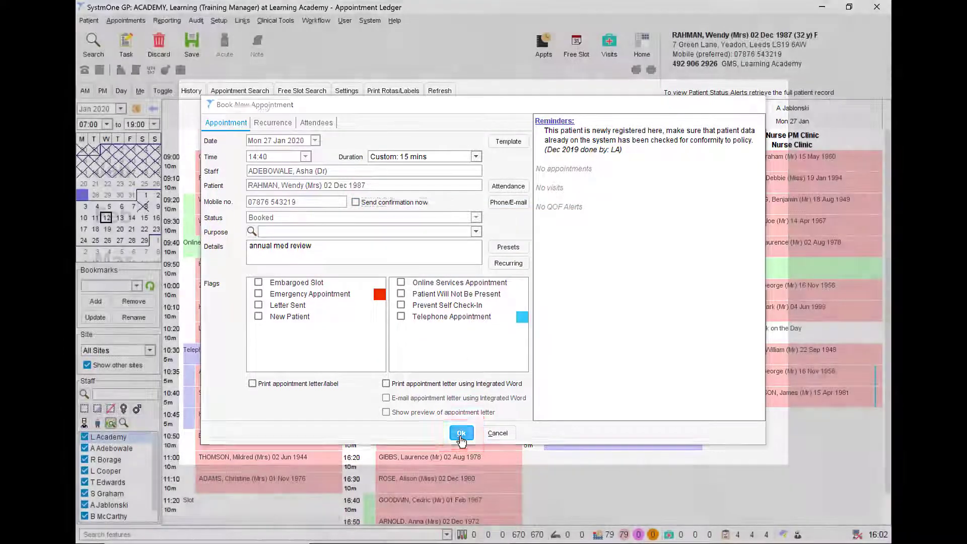
{"action": "left_click", "coordinate": [460, 433]}
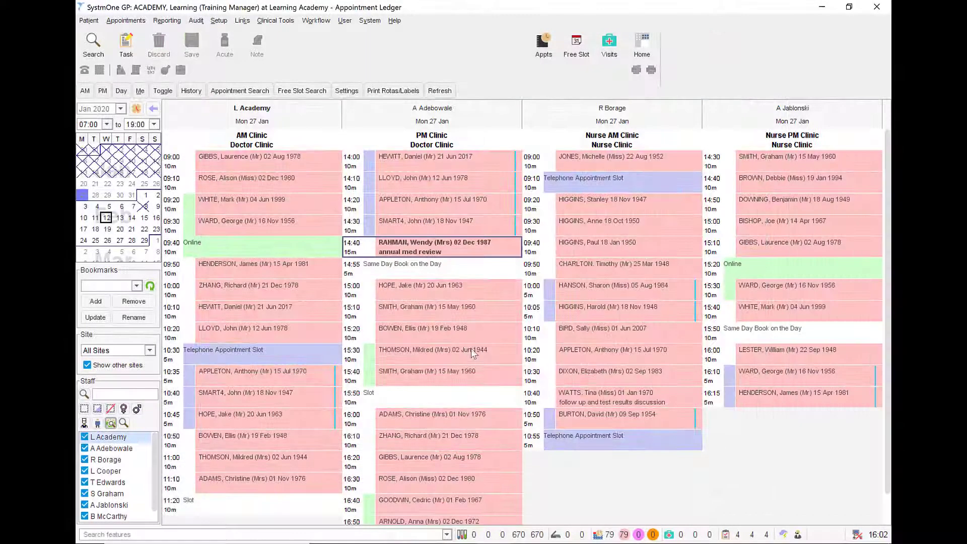